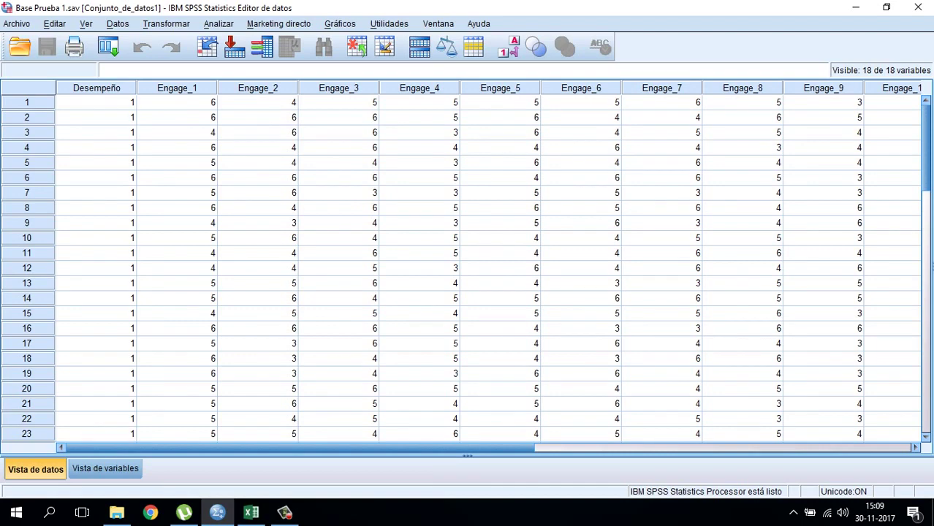
# Review the scores of Desempeño and Engage_1 to Engage_17 and the definitions and labels of these variables.
pyautogui.hscroll(6, 488, 267)
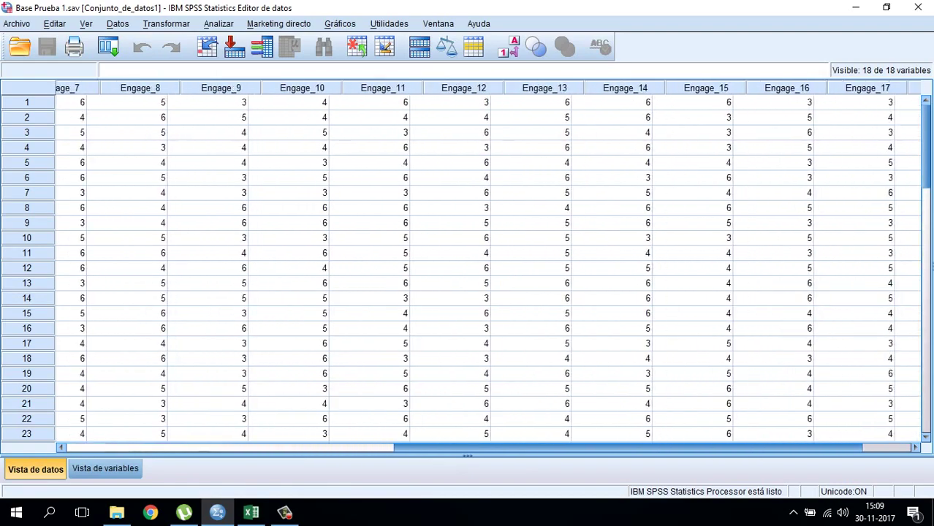
pyautogui.hscroll(1, 488, 267)
pyautogui.hscroll(-8, 489, 267)
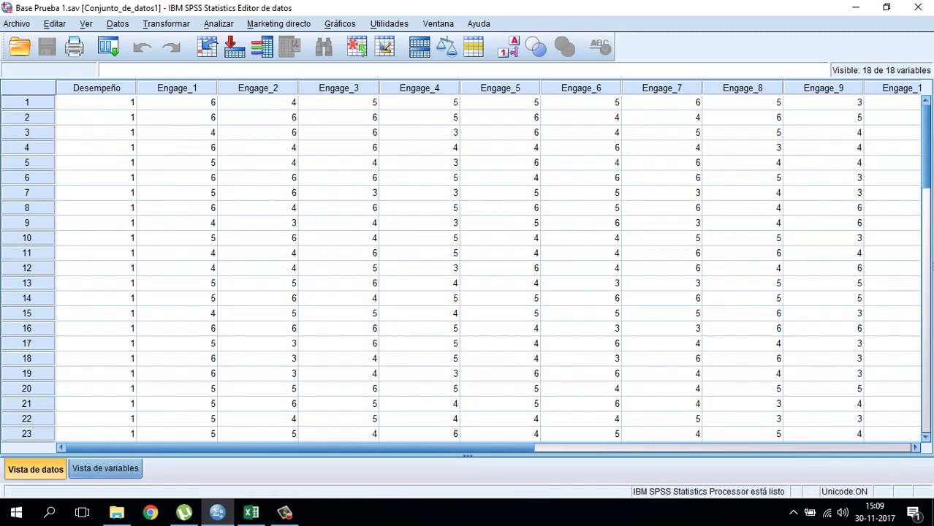
pyautogui.click(104, 468)
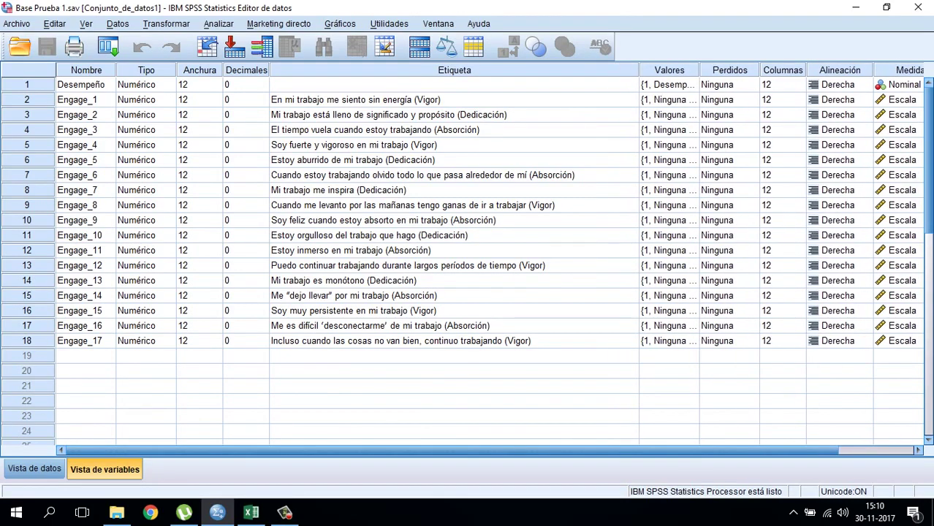
pyautogui.click(34, 469)
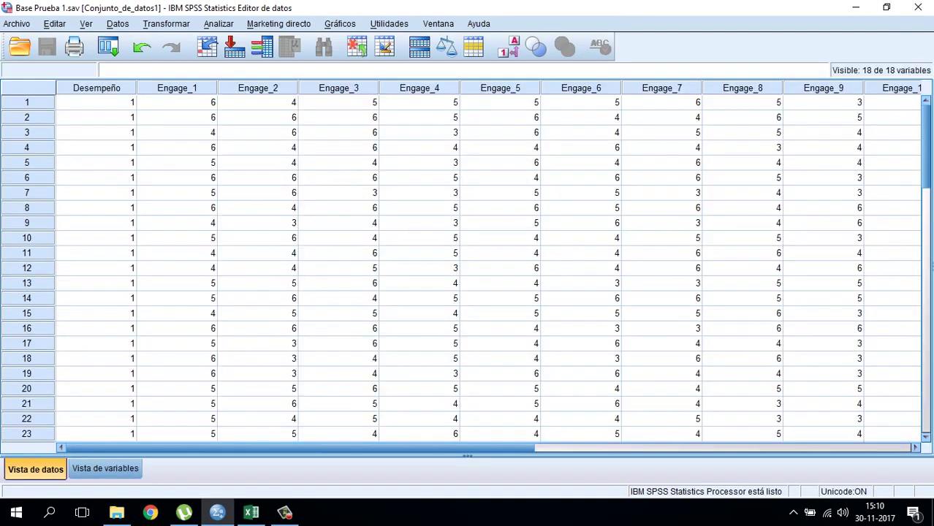
pyautogui.hscroll(8, 488, 266)
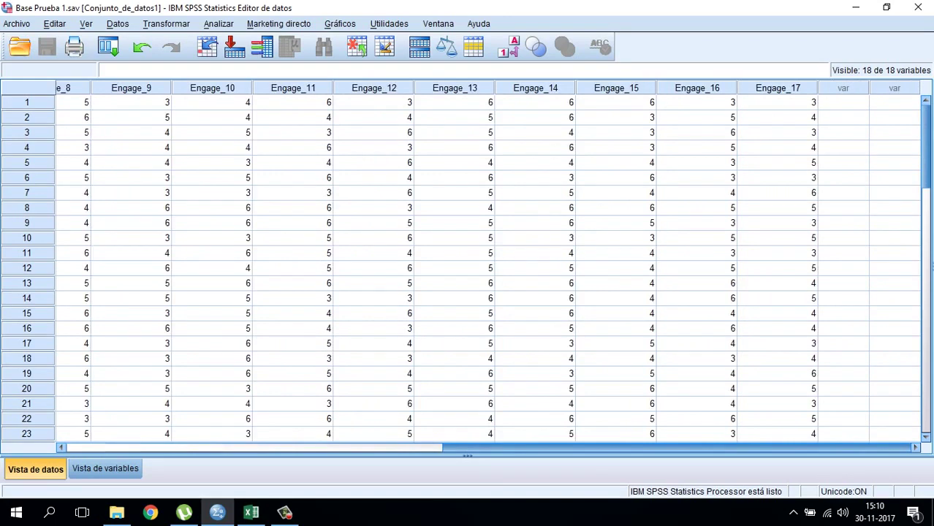
pyautogui.hscroll(-8, 488, 267)
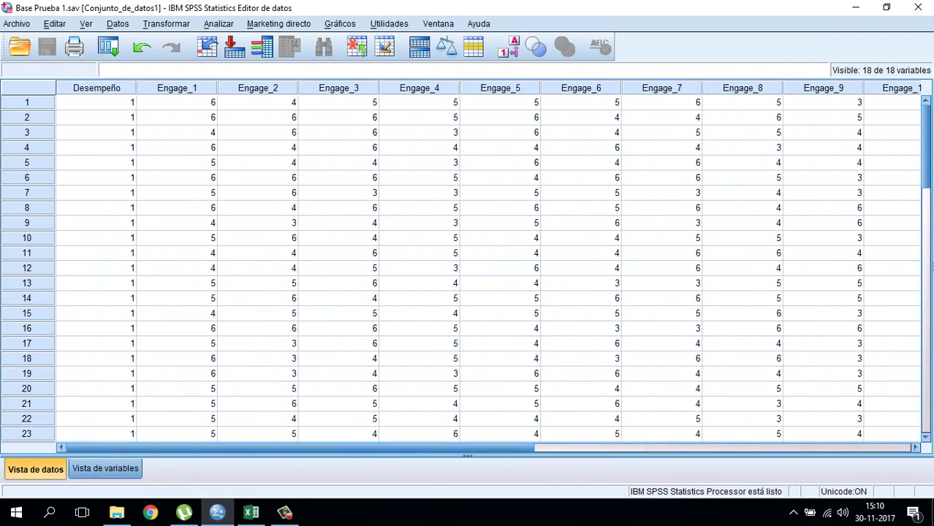
pyautogui.click(105, 468)
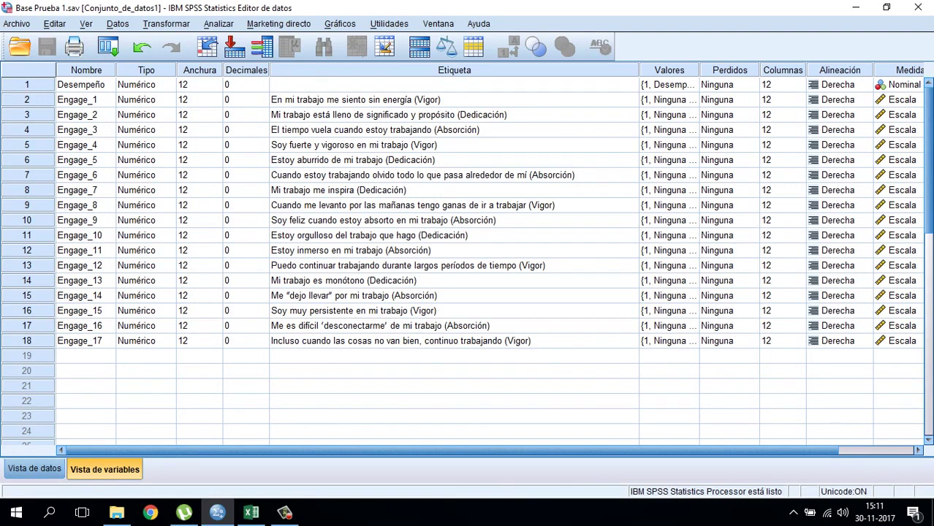
# Start a Calcular variable computation with VIGOR as the target variable.
pyautogui.hotkey('alt', 't')
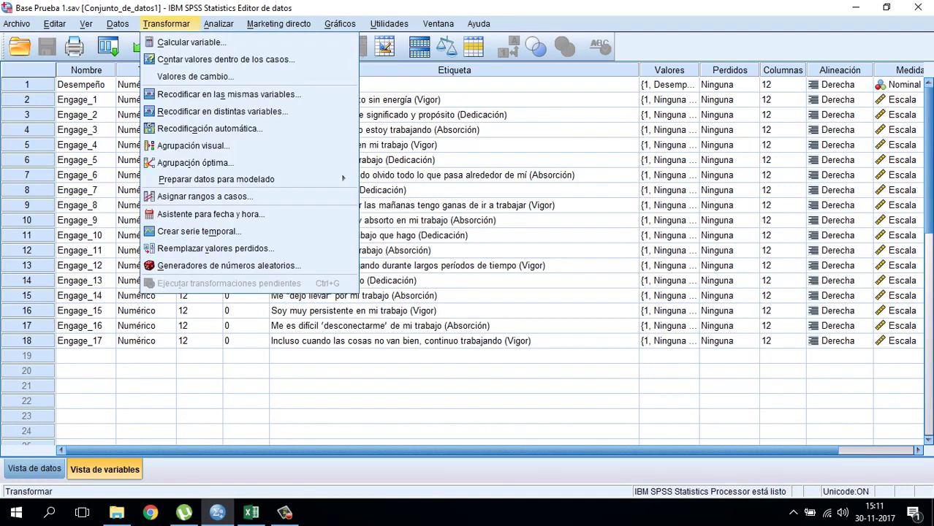
pyautogui.press('Down')
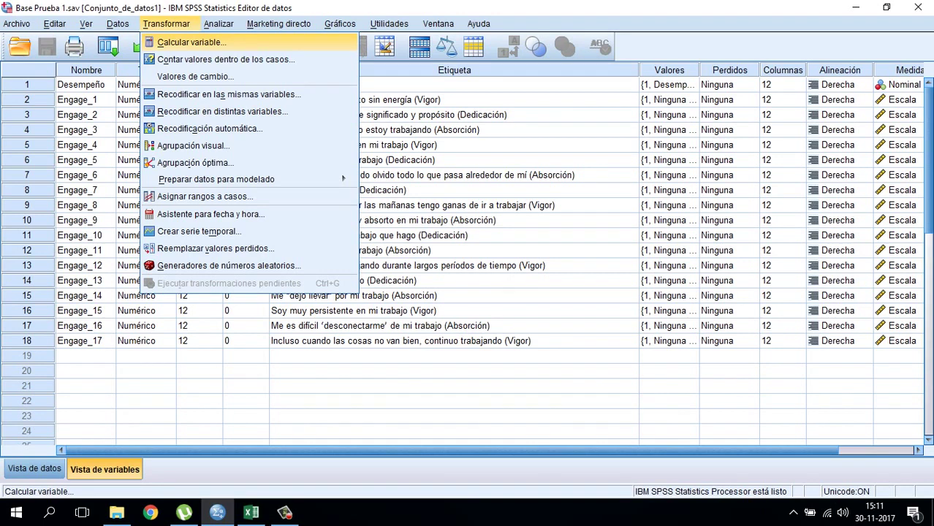
pyautogui.press('Return')
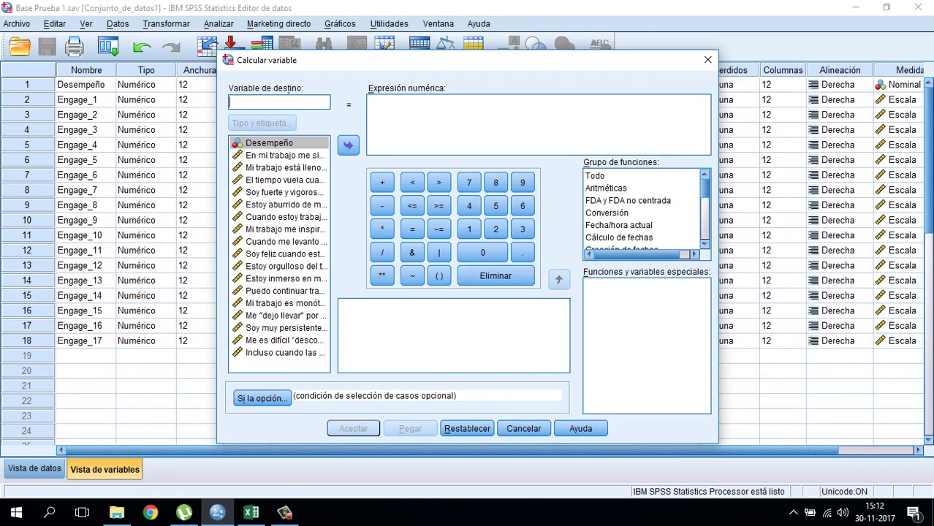
pyautogui.moveTo(329, 60); pyautogui.dragTo(636, 77)
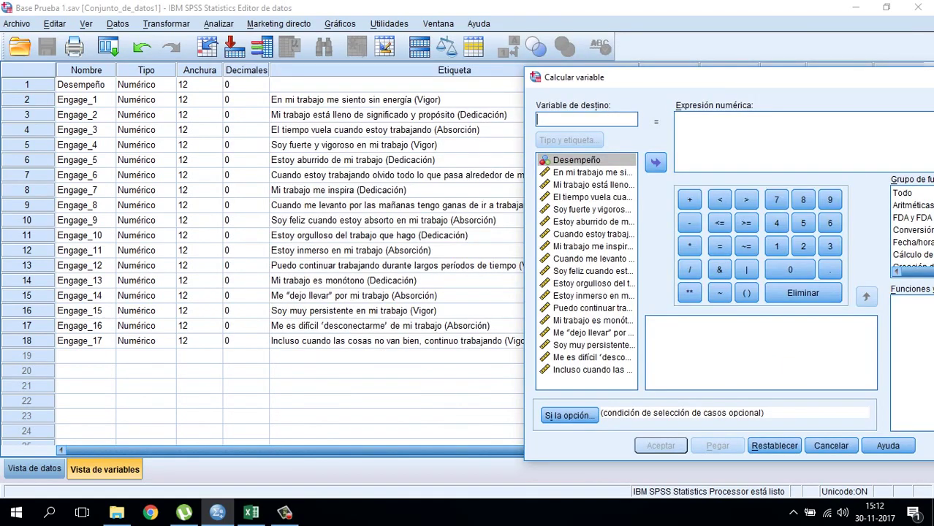
pyautogui.write('V')
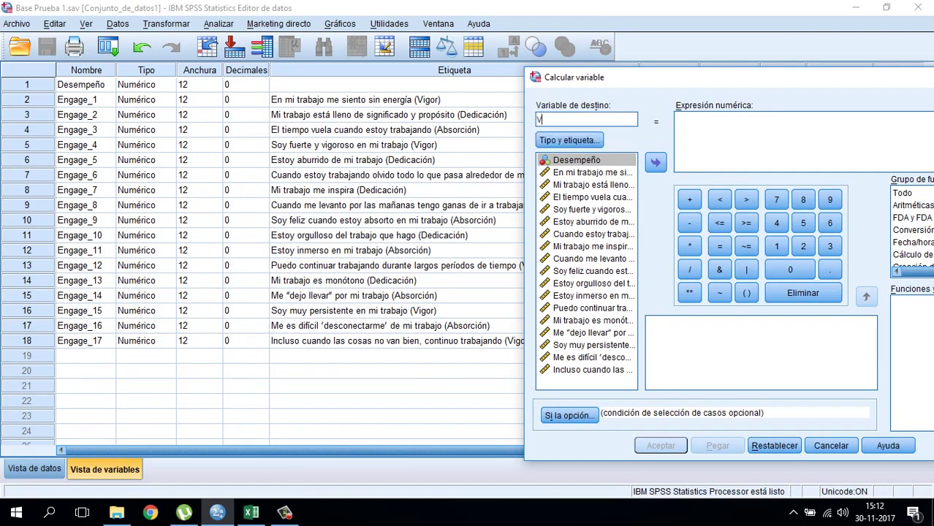
pyautogui.write('IGOR')
pyautogui.write('_')
pyautogui.press('BackSpace')
# Move and widen the Calcular variable dialog to show more of the item labels, with the numeric expression ready for entry.
pyautogui.moveTo(674, 82); pyautogui.dragTo(407, 45)
pyautogui.click(678, 133)
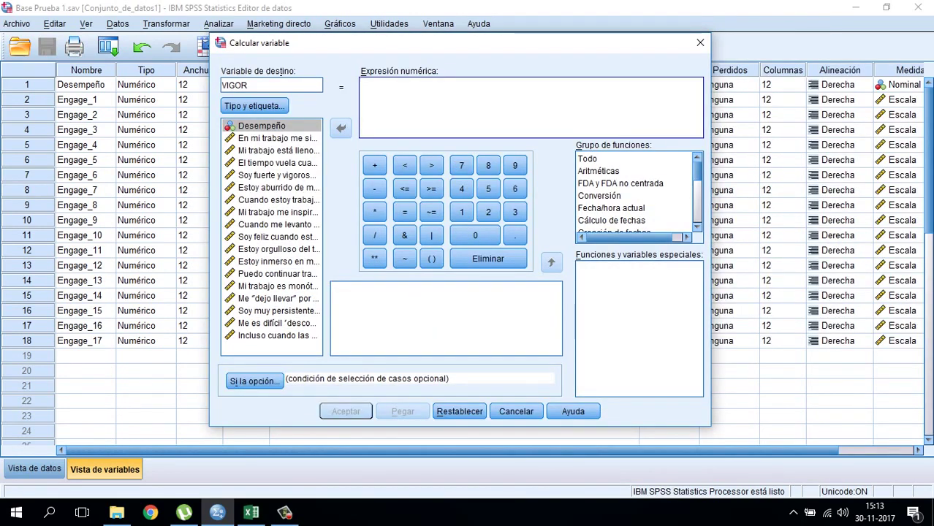
pyautogui.moveTo(210, 183); pyautogui.dragTo(104, 179)
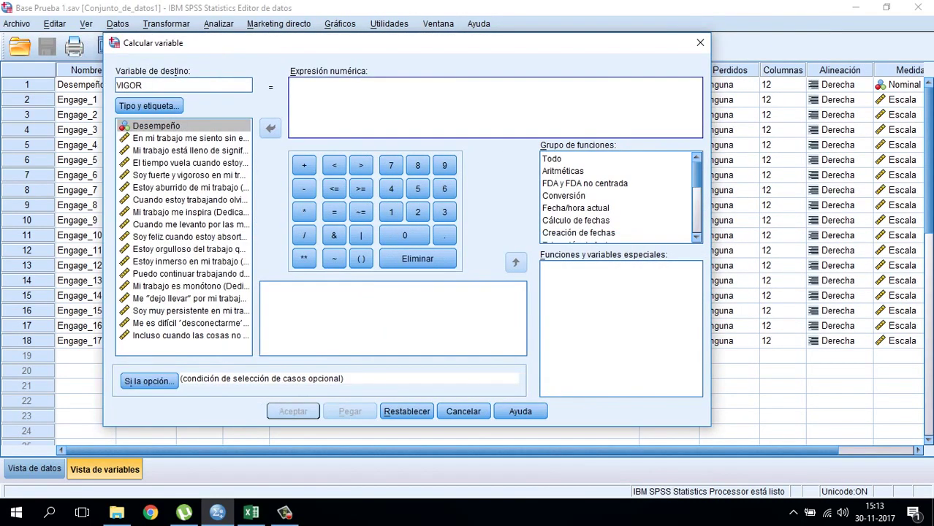
pyautogui.moveTo(710, 183); pyautogui.dragTo(865, 183)
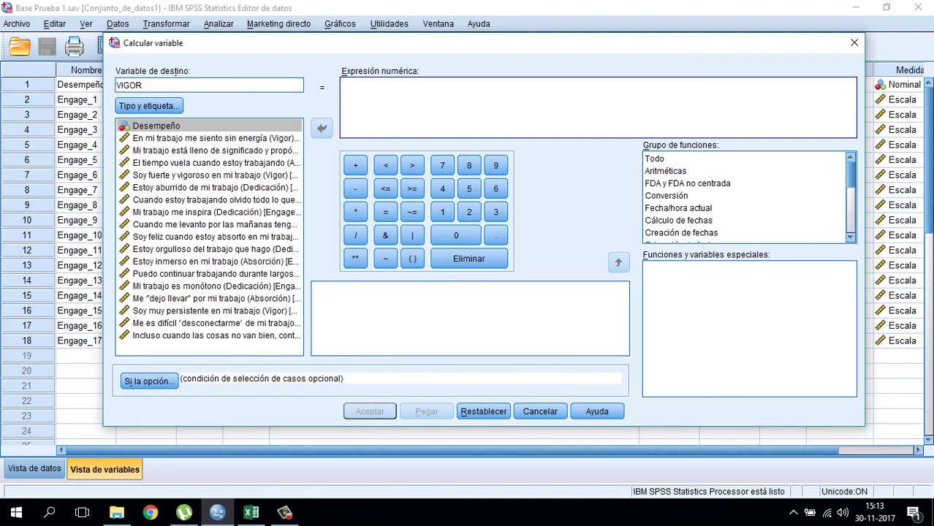
pyautogui.moveTo(865, 205); pyautogui.dragTo(904, 205)
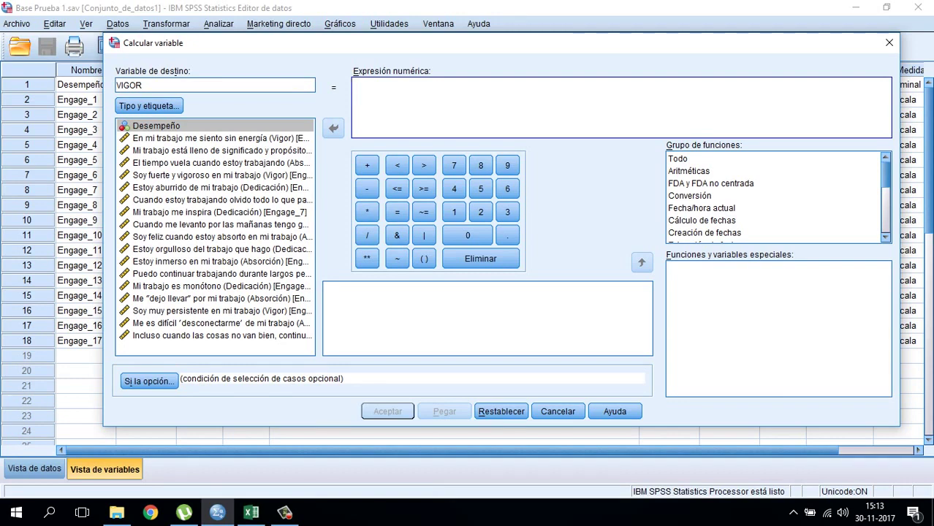
# Begin the numeric expression as a MEAN function with the Vigor items Engage_1, Engage_4 and Engage_8, separated by commas.
pyautogui.write('M')
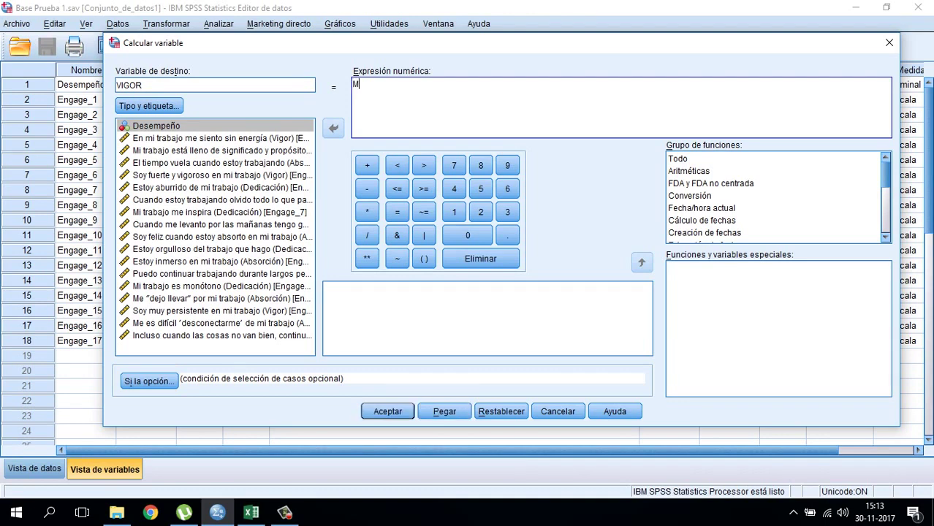
pyautogui.write('EAN(')
pyautogui.moveTo(103, 220); pyautogui.dragTo(37, 219)
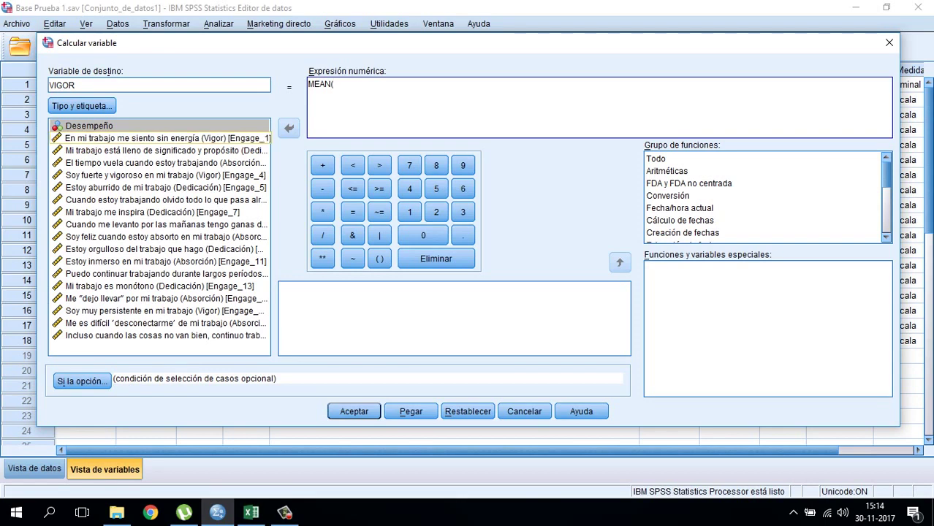
pyautogui.write('E')
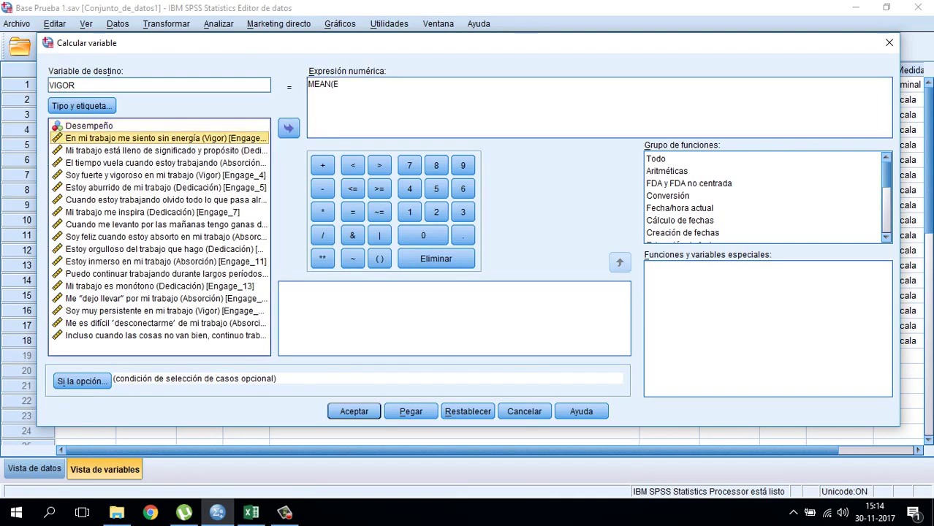
pyautogui.write('ngage_1,')
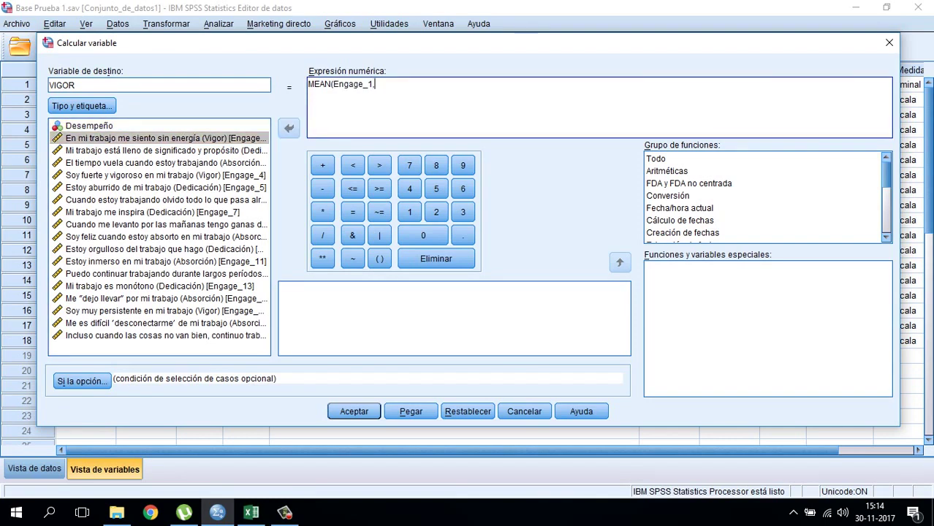
pyautogui.click(165, 176)
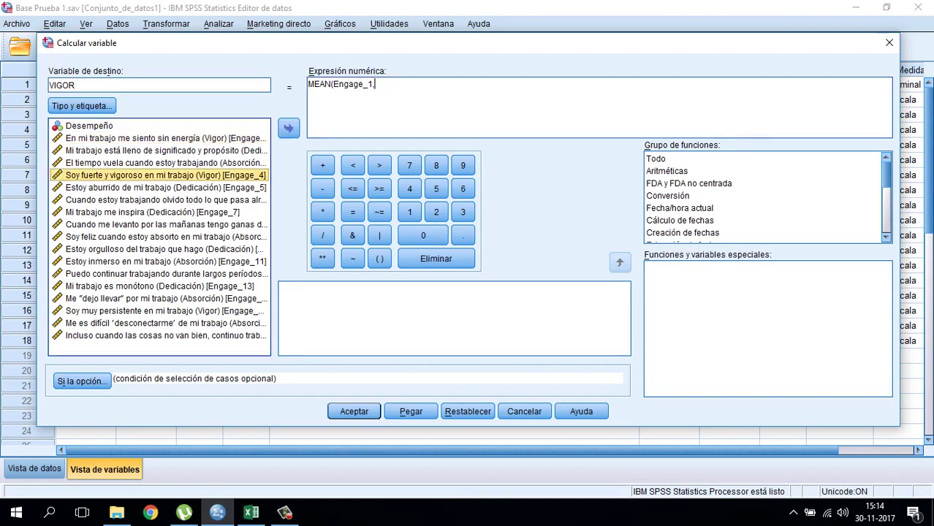
pyautogui.doubleClick(168, 176)
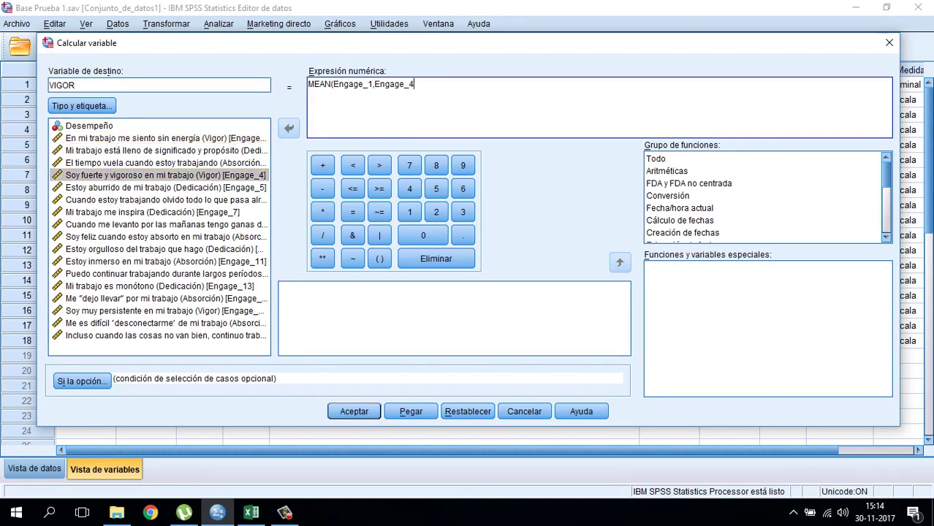
pyautogui.write(',')
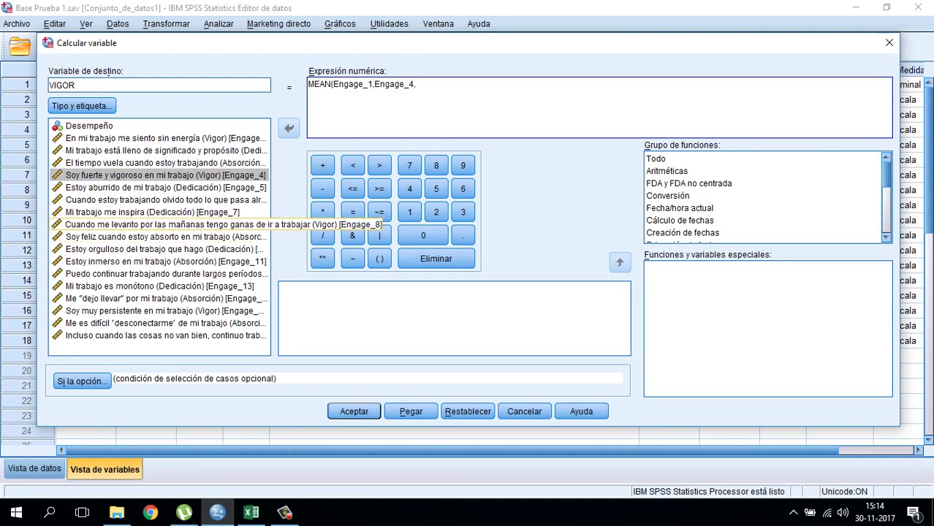
pyautogui.doubleClick(167, 224)
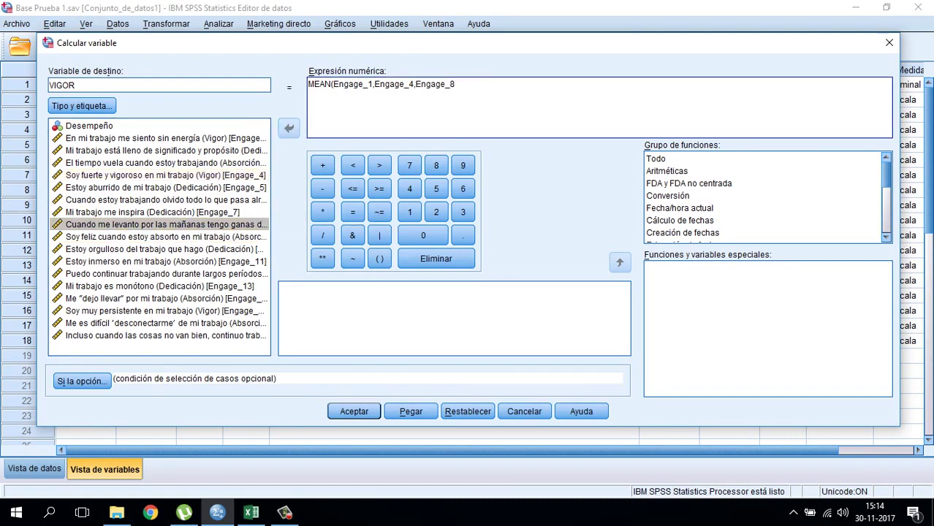
pyautogui.write(',')
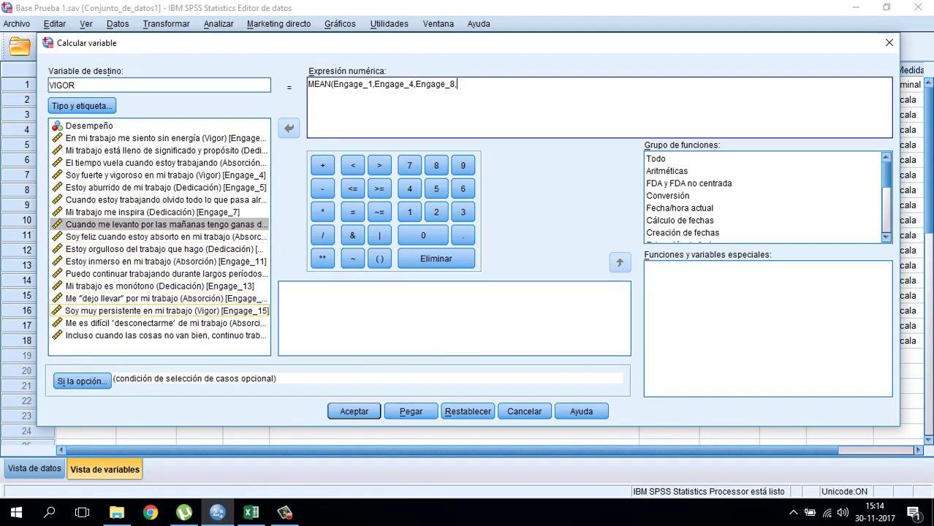
# Add Engage_15 and Engage_17 to the MEAN expression, close the parenthesis and run the VIGOR computation.
pyautogui.click(147, 310)
pyautogui.click(289, 128)
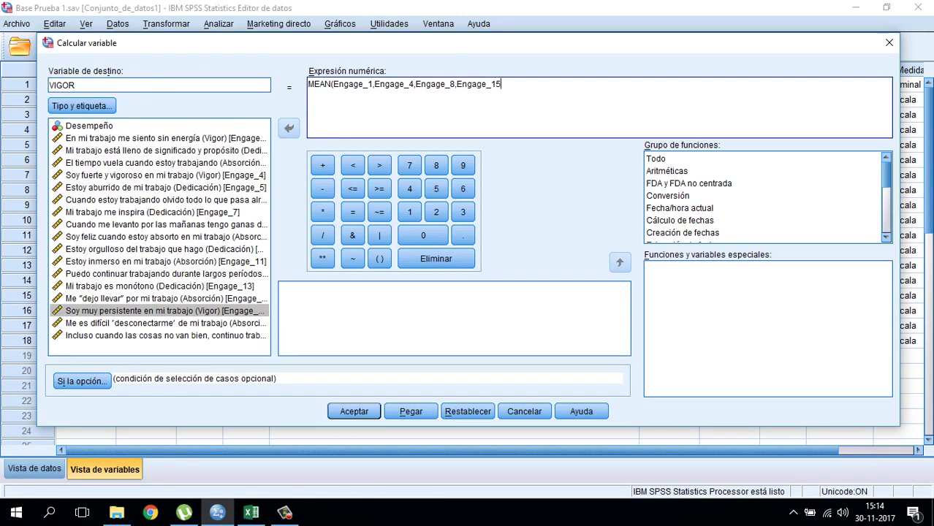
pyautogui.write(',')
pyautogui.click(167, 324)
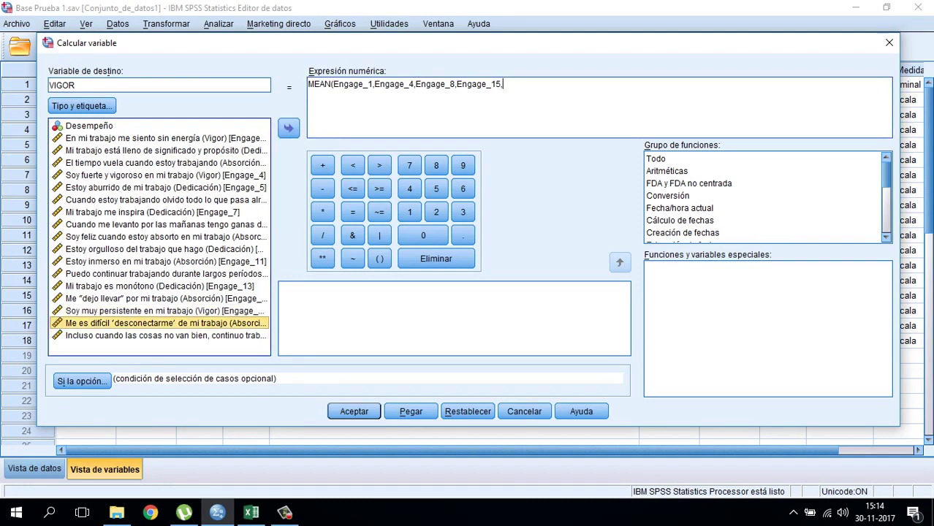
pyautogui.click(167, 336)
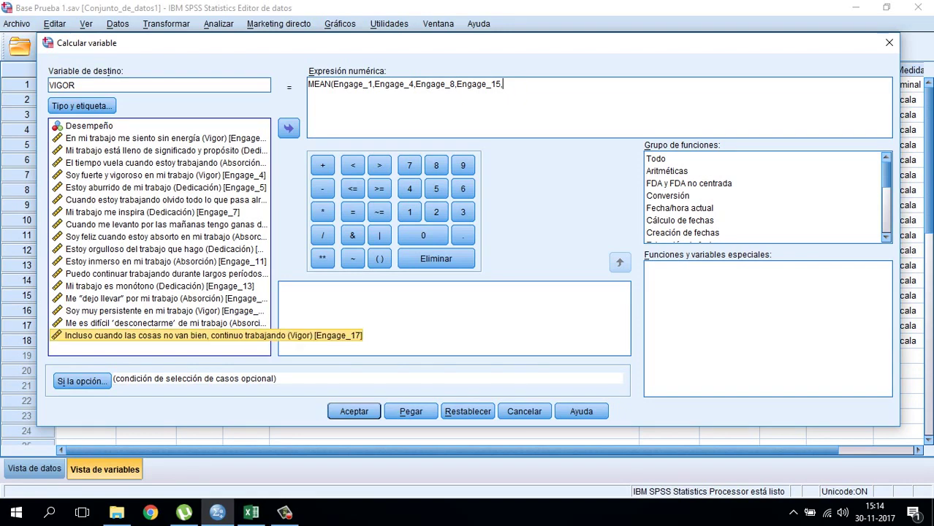
pyautogui.doubleClick(167, 335)
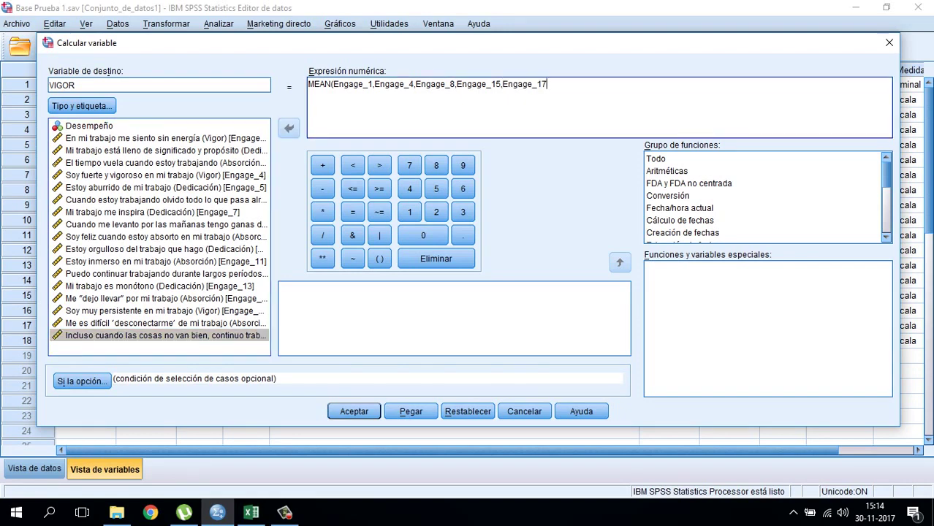
pyautogui.write(')')
pyautogui.click(354, 411)
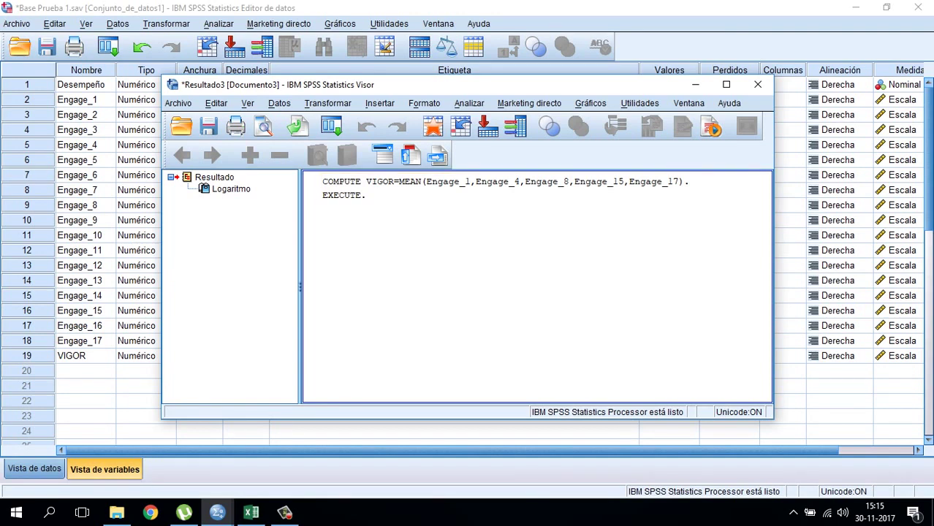
# Return to the data editor and inspect the new VIGOR variable's definition and its column of case values.
pyautogui.hotkey('alt', 'Tab')
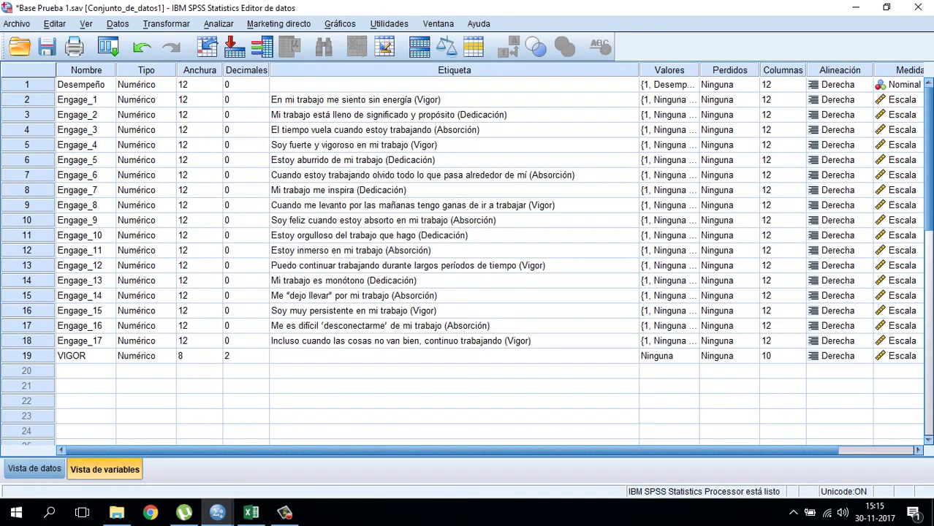
pyautogui.click(27, 356)
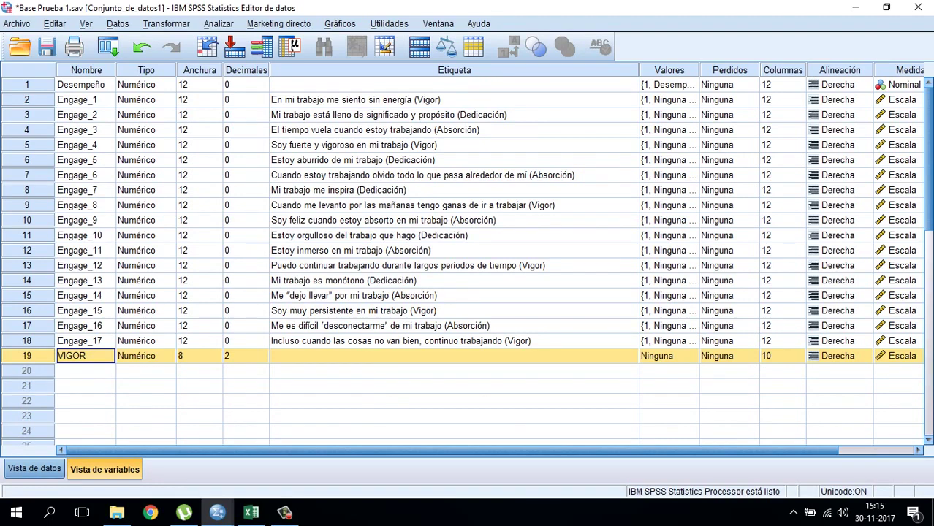
pyautogui.click(34, 468)
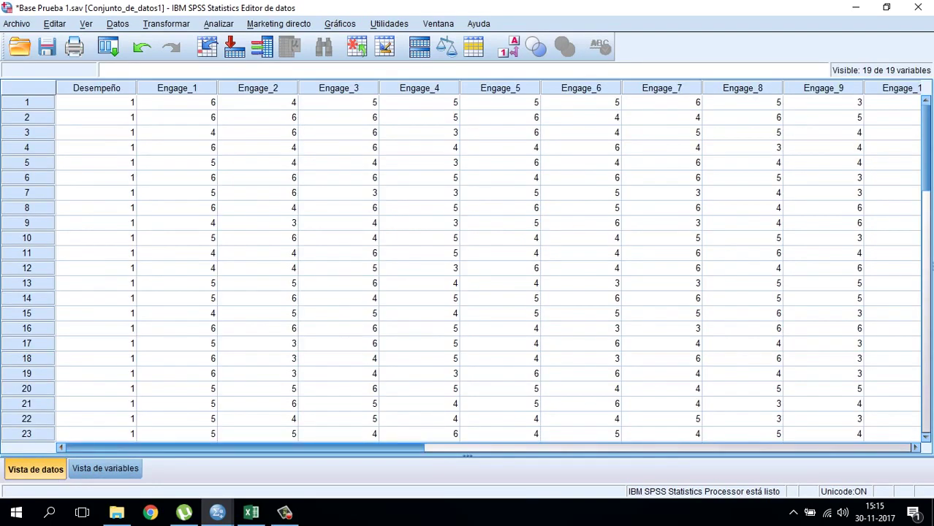
pyautogui.moveTo(245, 448); pyautogui.dragTo(622, 448)
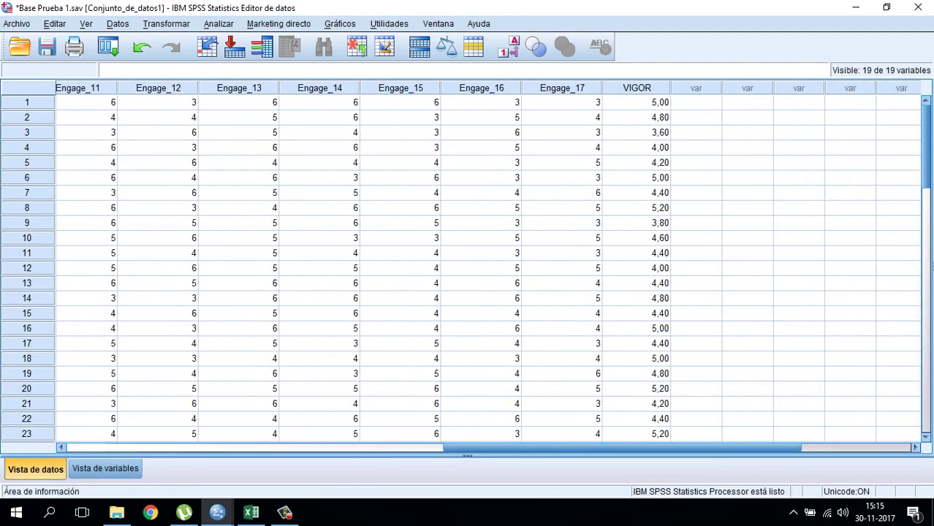
pyautogui.click(637, 87)
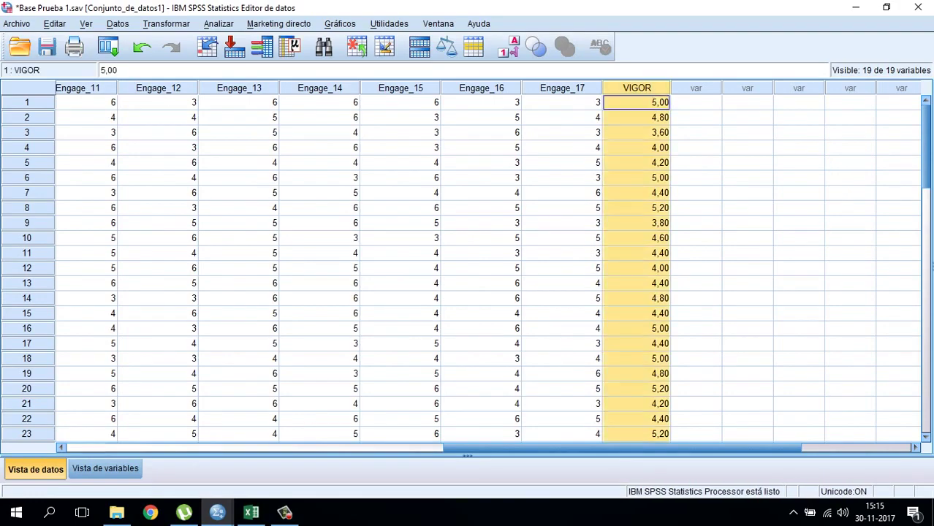
# Reopen the Calcular variable dialog from the variable list and replace MEAN with SUM in the numeric expression for the five Vigor items.
pyautogui.moveTo(926, 146)
pyautogui.mouseDown()
pyautogui.moveTo(925, 345)
pyautogui.moveTo(925, 134)
pyautogui.mouseUp()
pyautogui.click(104, 469)
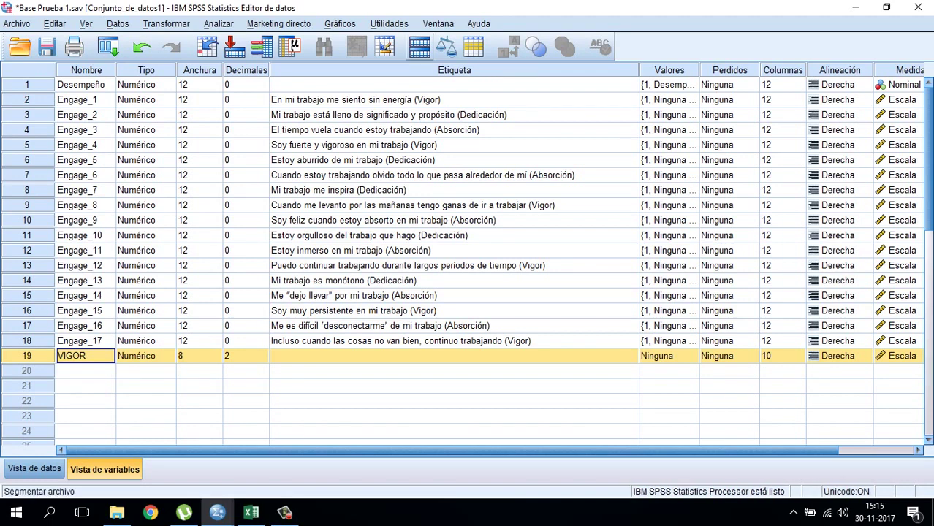
pyautogui.click(108, 47)
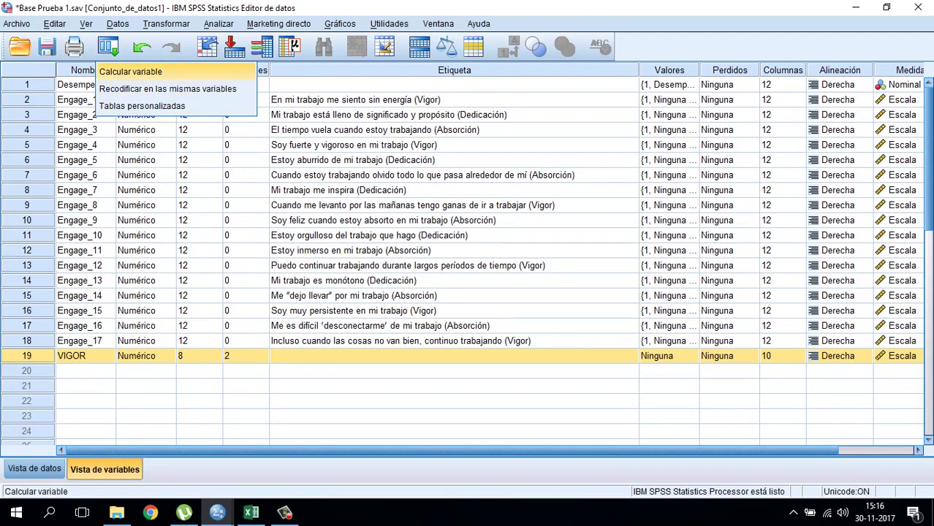
pyautogui.press('Return')
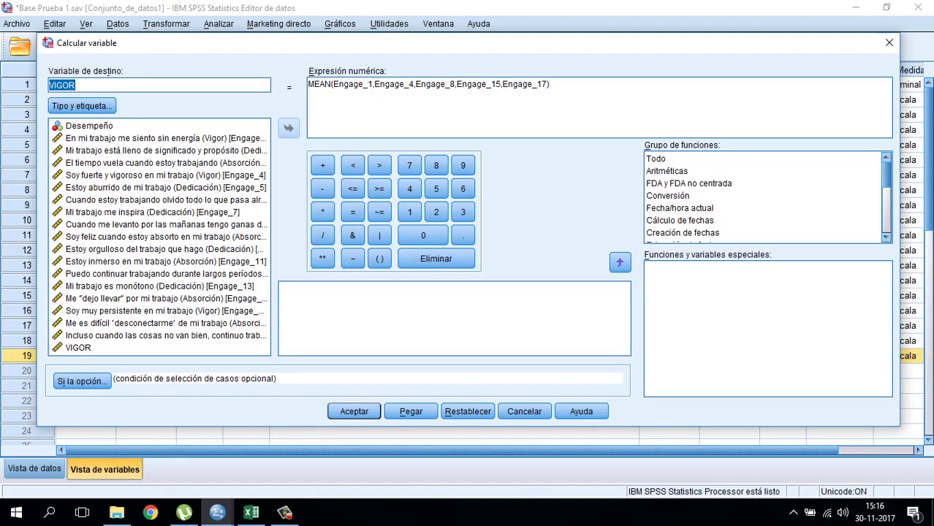
pyautogui.click(331, 84)
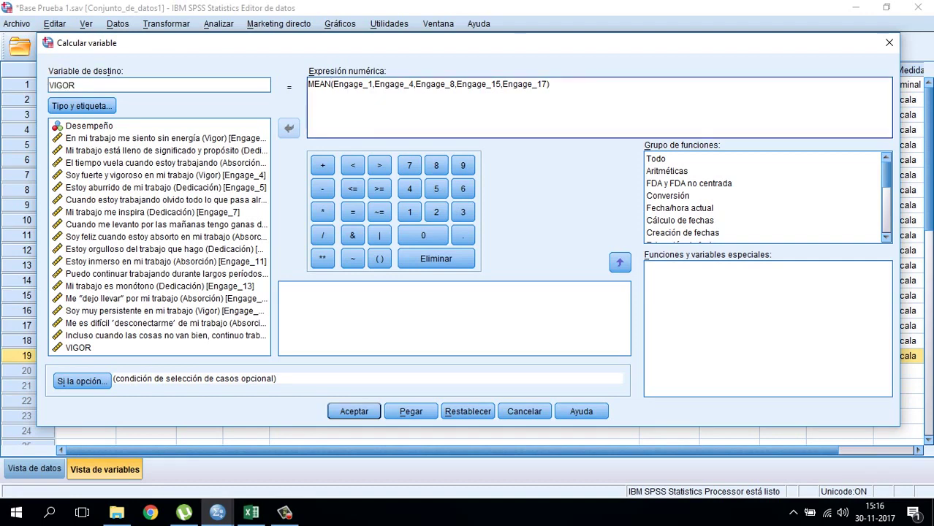
pyautogui.press('BackSpace')
pyautogui.press('BackSpace')
pyautogui.press('BackSpace')
pyautogui.press('BackSpace')
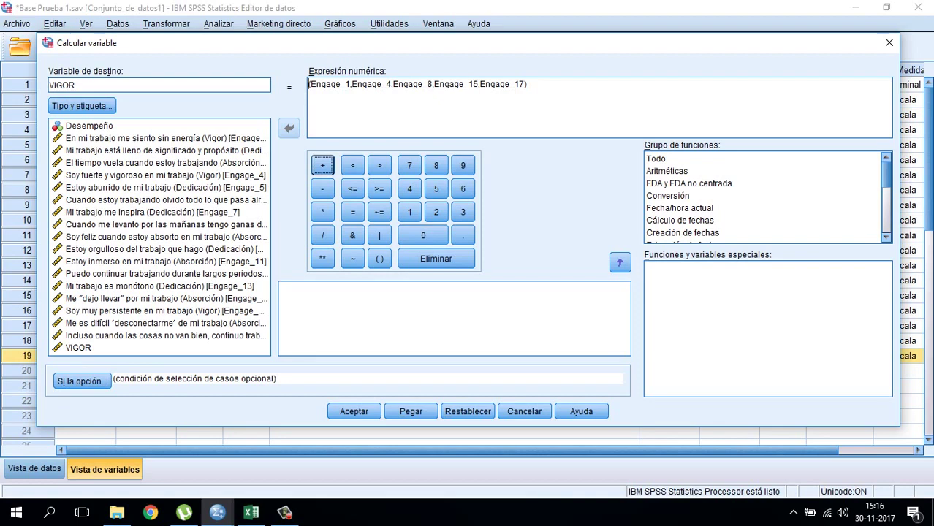
pyautogui.click(528, 85)
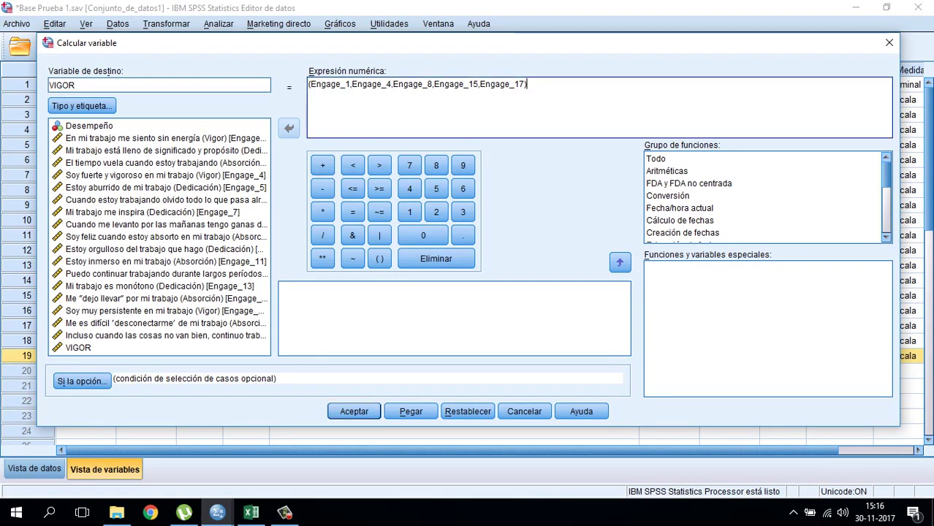
pyautogui.click(309, 85)
pyautogui.write('SUM')
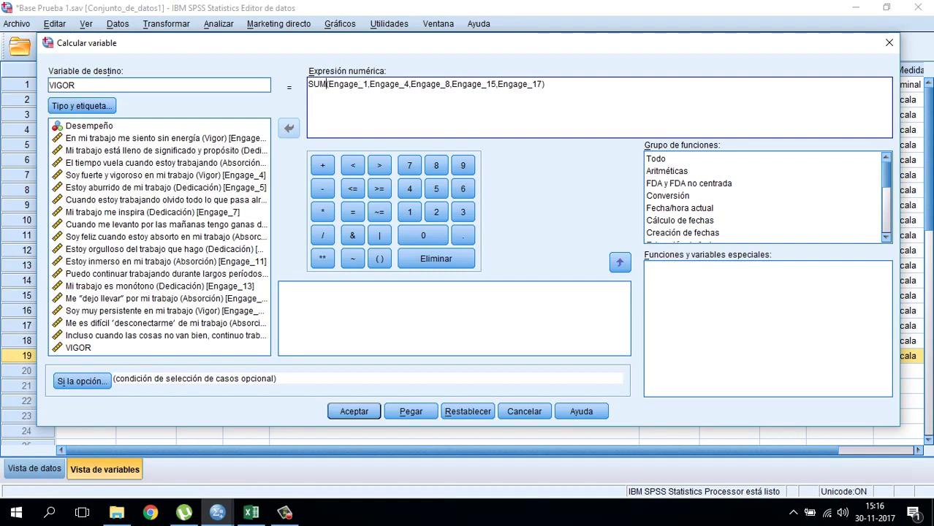
# Rename the target variable VIGOR_SUMA and run the computation.
pyautogui.click(76, 85)
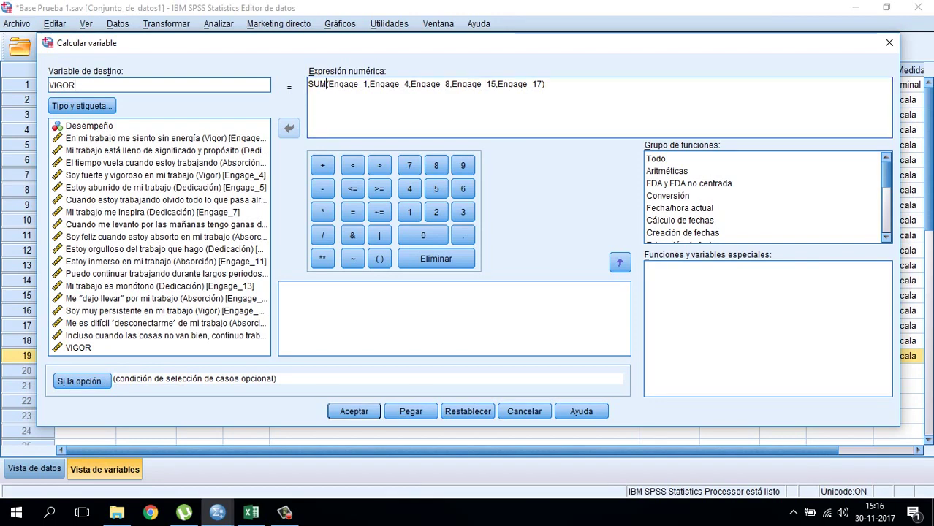
pyautogui.write('_')
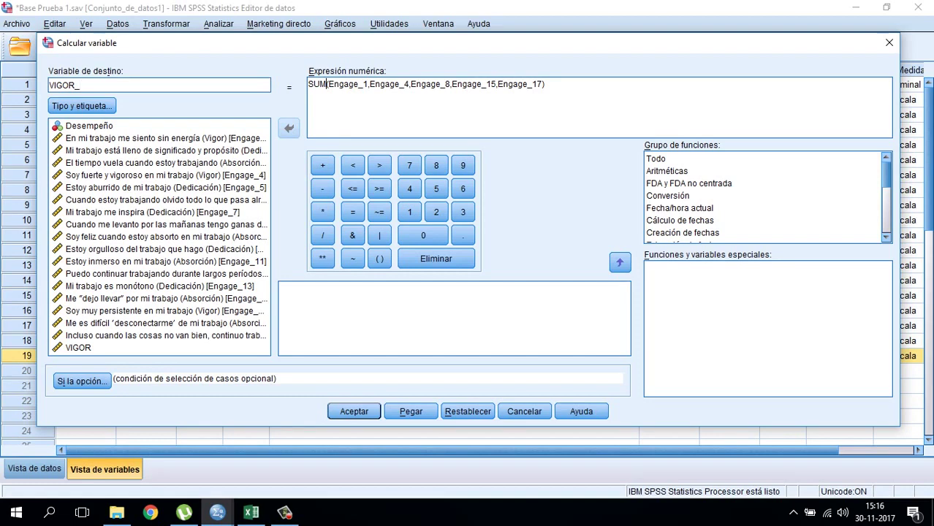
pyautogui.write('SUMA')
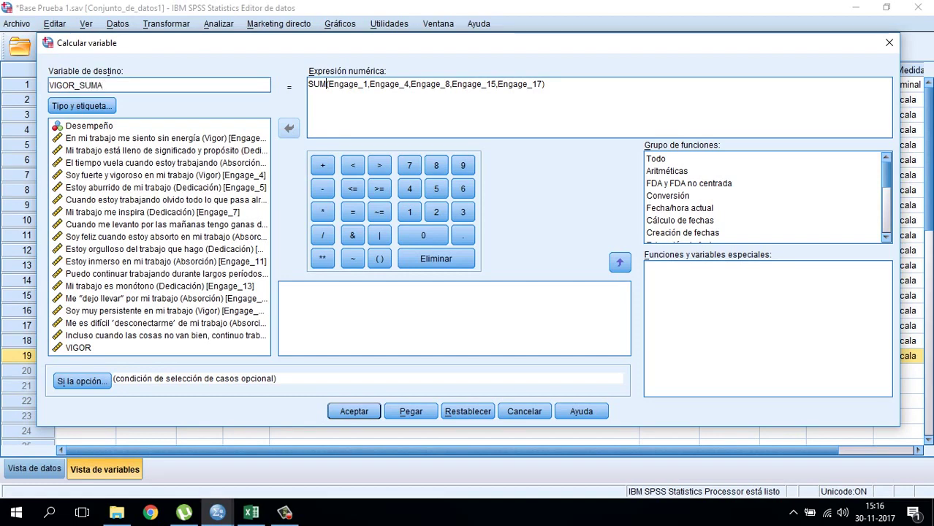
pyautogui.click(354, 412)
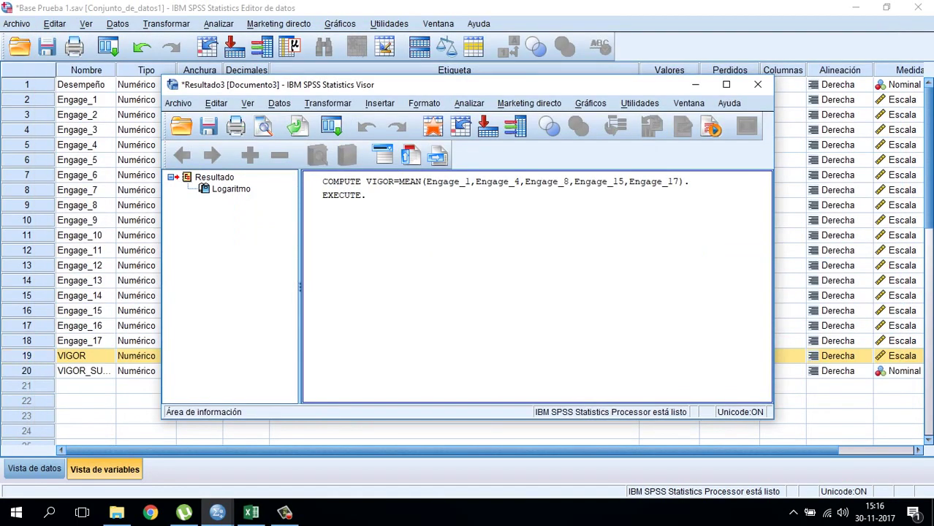
# Return to the data editor and examine the VIGOR_SUMA case values beside the VIGOR column.
pyautogui.click(109, 46)
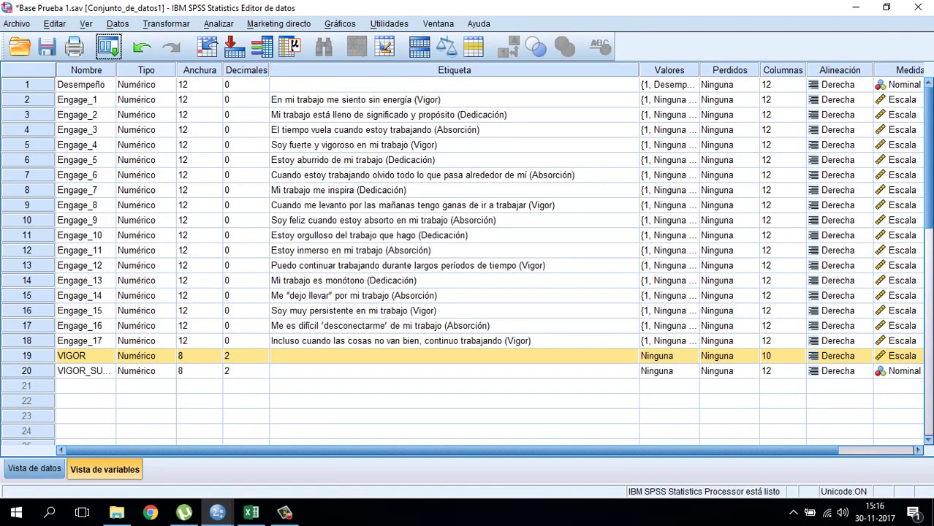
pyautogui.click(34, 468)
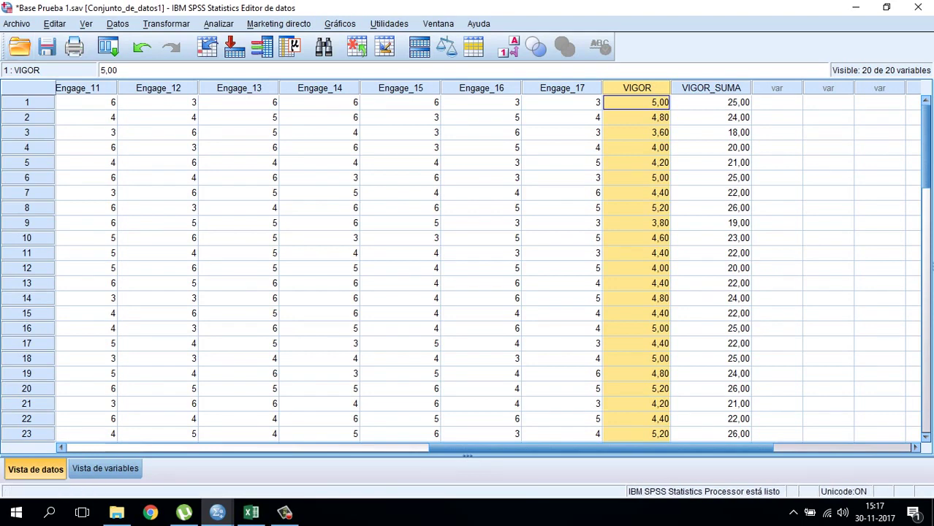
pyautogui.click(285, 513)
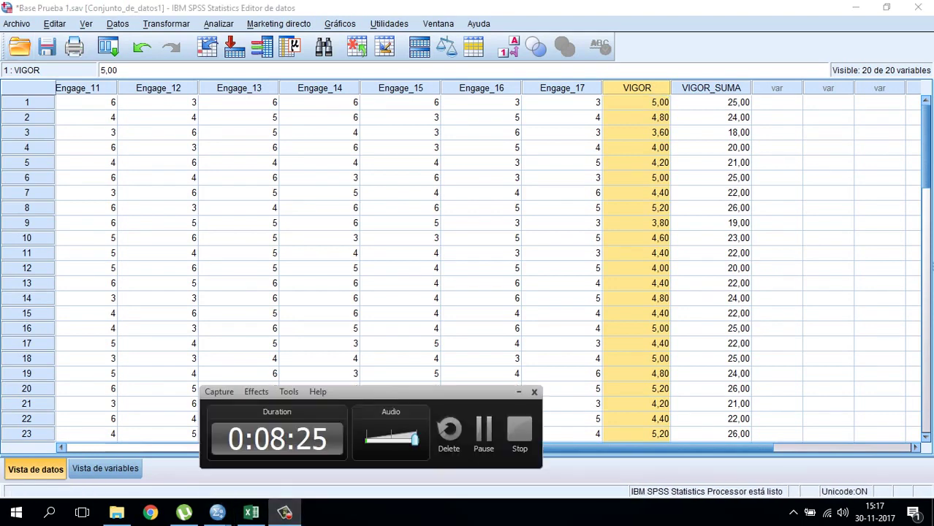